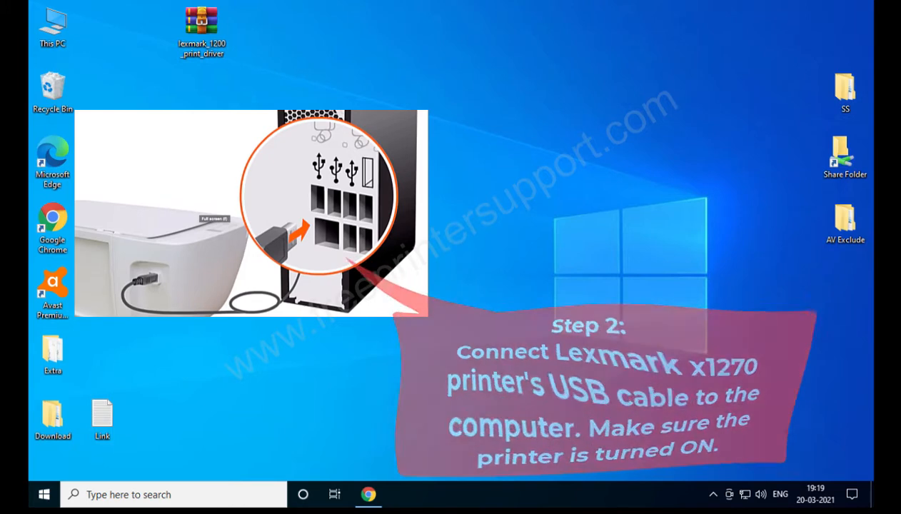
Extract the lexmark_1200_print_driver archive into a folder of the same name on the desktop and open that folder.
{"action": "right_click", "coordinate": [198, 33]}
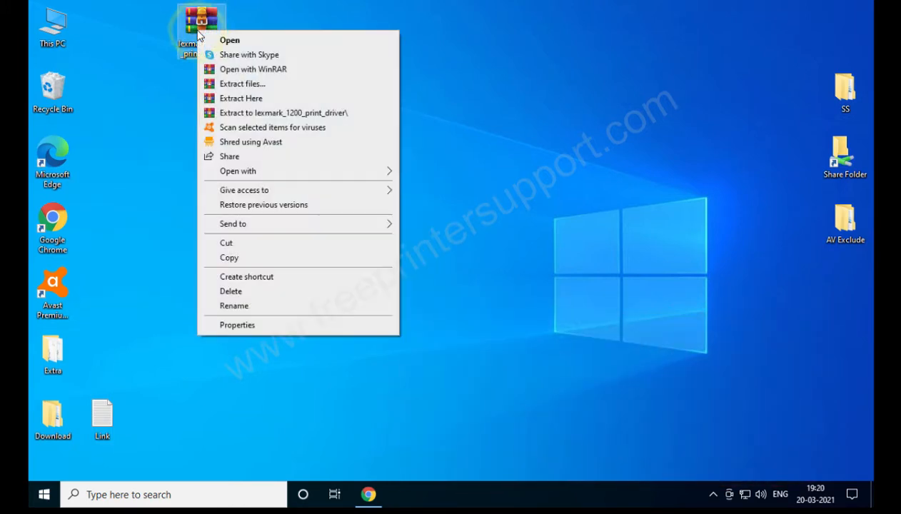
{"action": "left_click", "coordinate": [248, 114]}
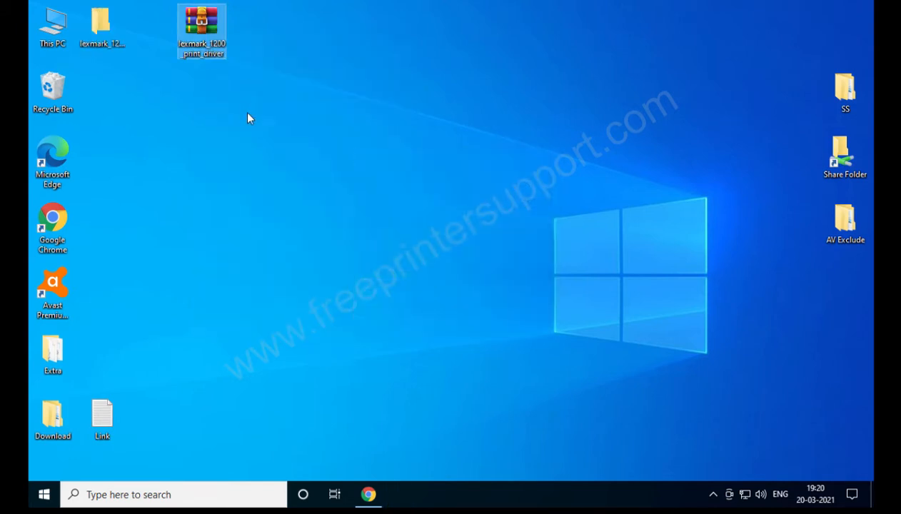
{"action": "left_click", "coordinate": [107, 28]}
{"action": "double_click", "coordinate": [107, 28]}
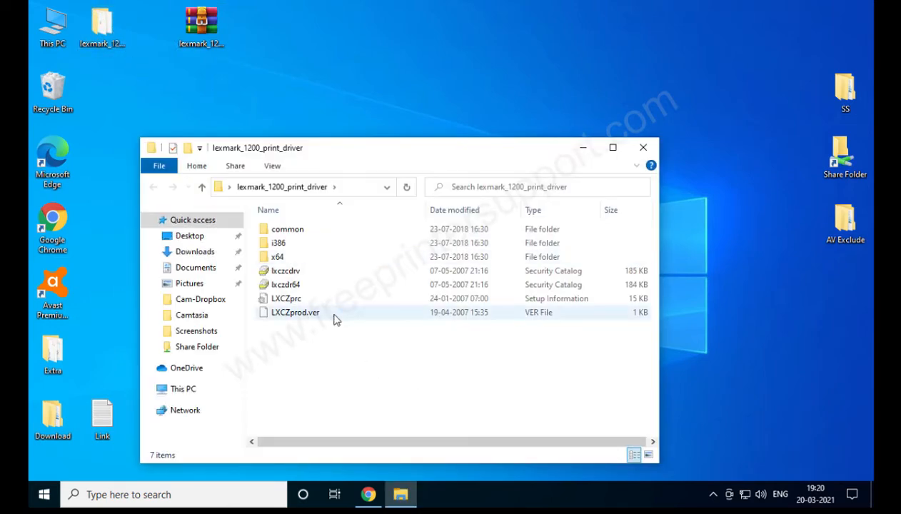
Examine the lxczcdrv, lxczdr64 and LXCZprc driver files in the extracted folder, and close the folder window.
{"action": "left_click", "coordinate": [298, 271]}
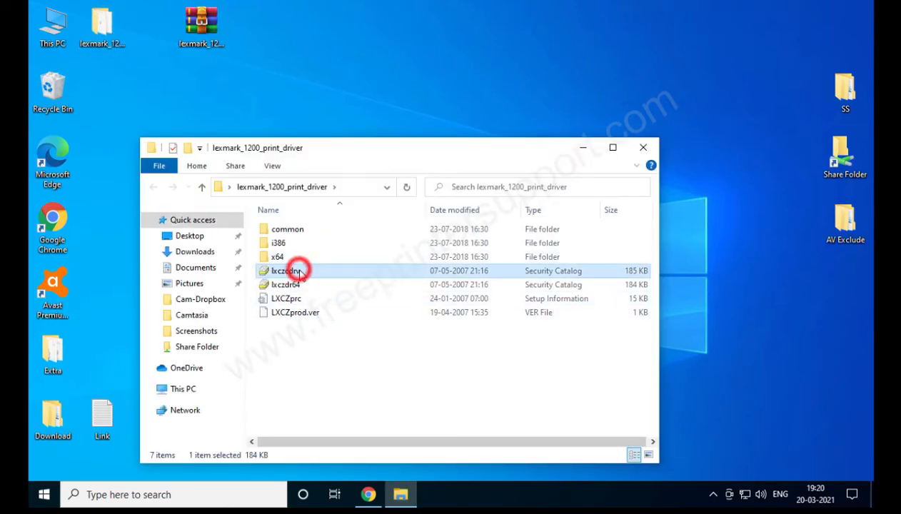
{"action": "left_click", "coordinate": [309, 285]}
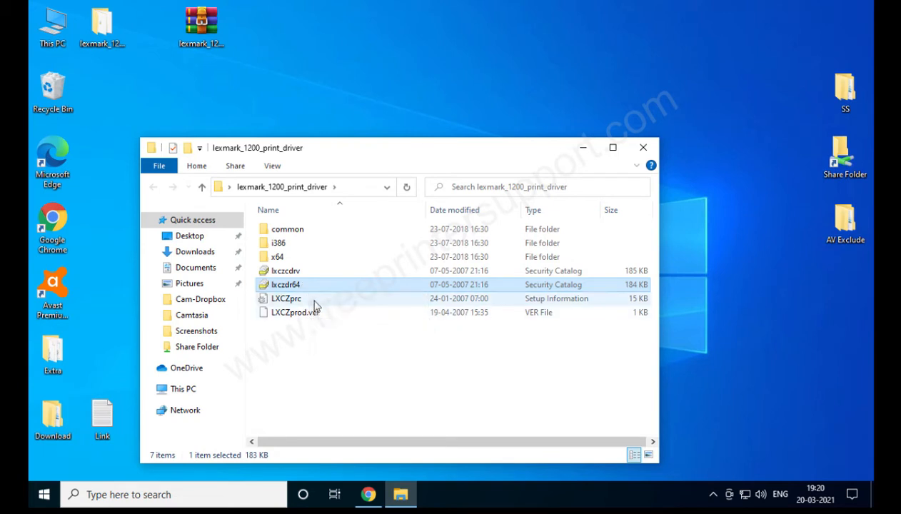
{"action": "left_click", "coordinate": [313, 299]}
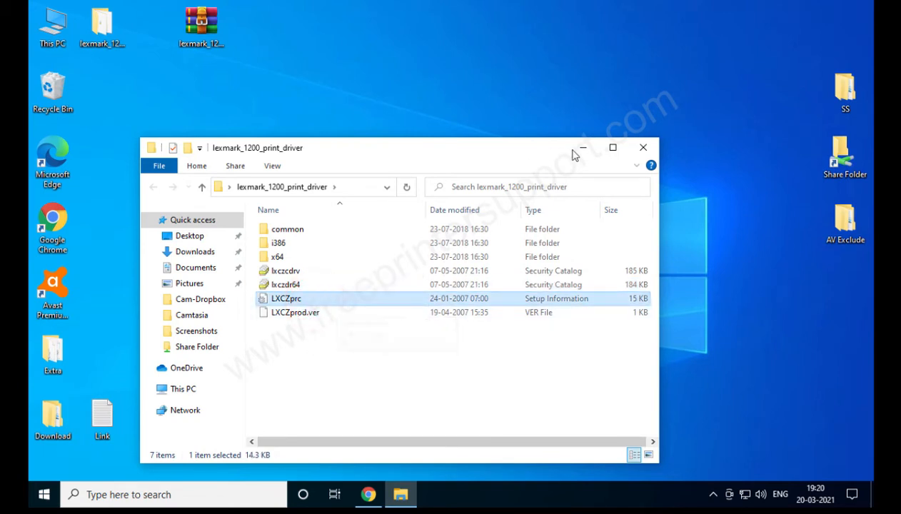
{"action": "left_click", "coordinate": [642, 147]}
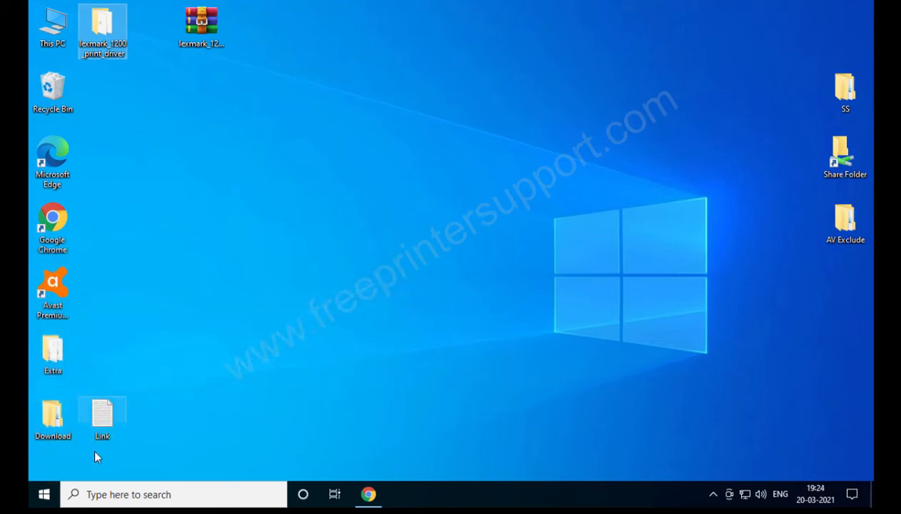
Restart the PC into Advanced startup from the Recovery page of the Update & Security settings.
{"action": "left_click", "coordinate": [45, 494]}
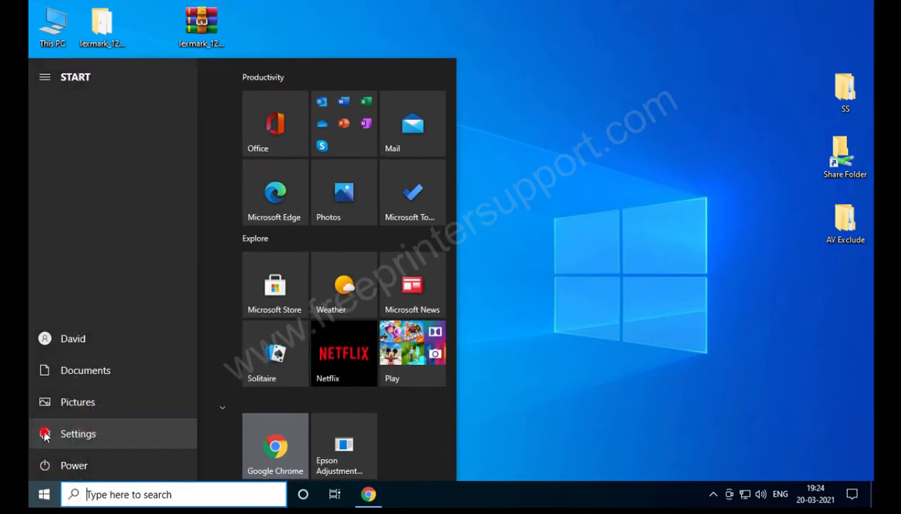
{"action": "left_click", "coordinate": [43, 432]}
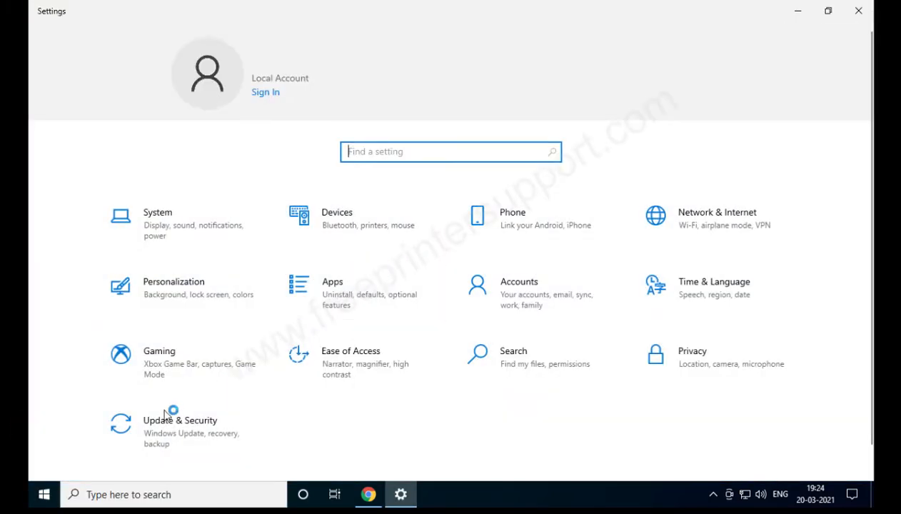
{"action": "left_click", "coordinate": [158, 428]}
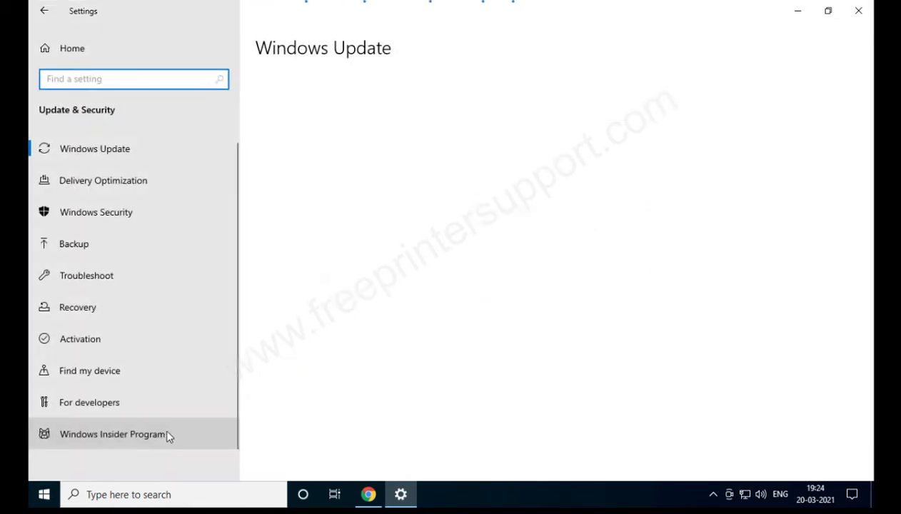
{"action": "left_click", "coordinate": [81, 306]}
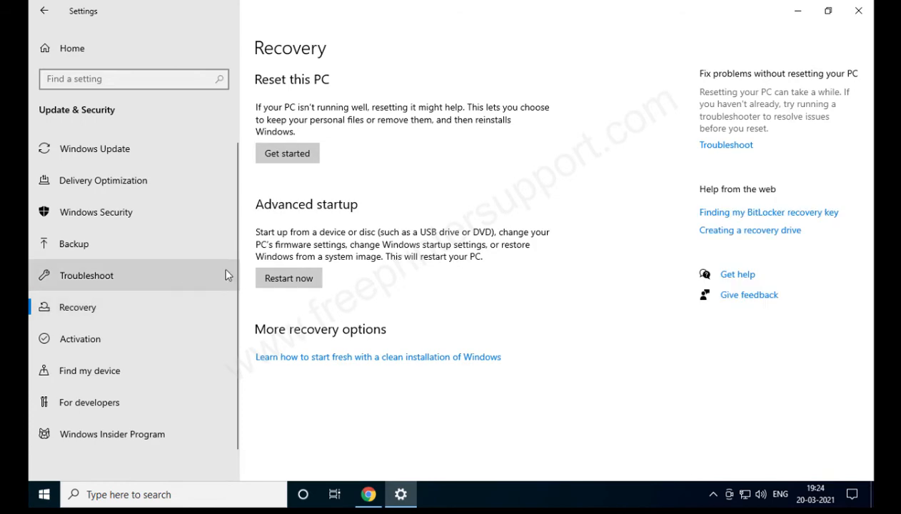
{"action": "left_click", "coordinate": [288, 278]}
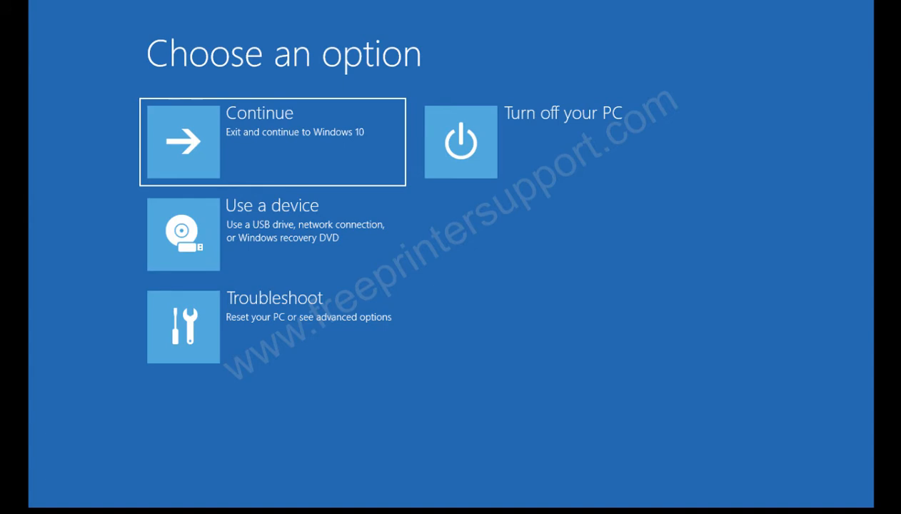
Go through the advanced troubleshooting options to Startup Settings and restart the PC to change the Windows startup options.
{"action": "left_click", "coordinate": [262, 315]}
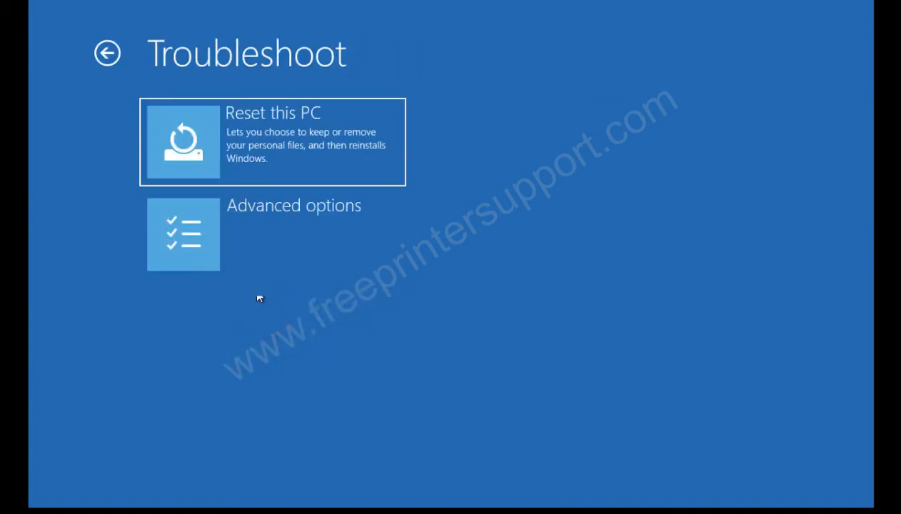
{"action": "left_click", "coordinate": [278, 248]}
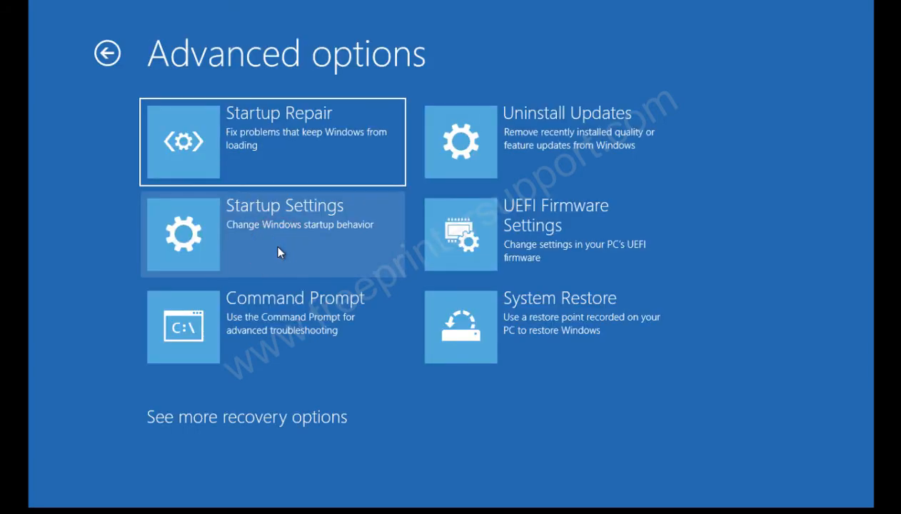
{"action": "left_click", "coordinate": [279, 251]}
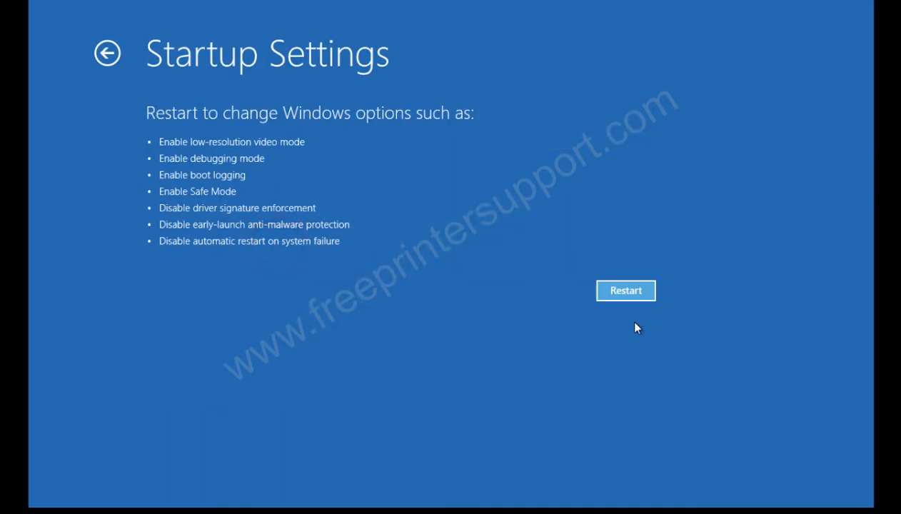
{"action": "left_click", "coordinate": [618, 295]}
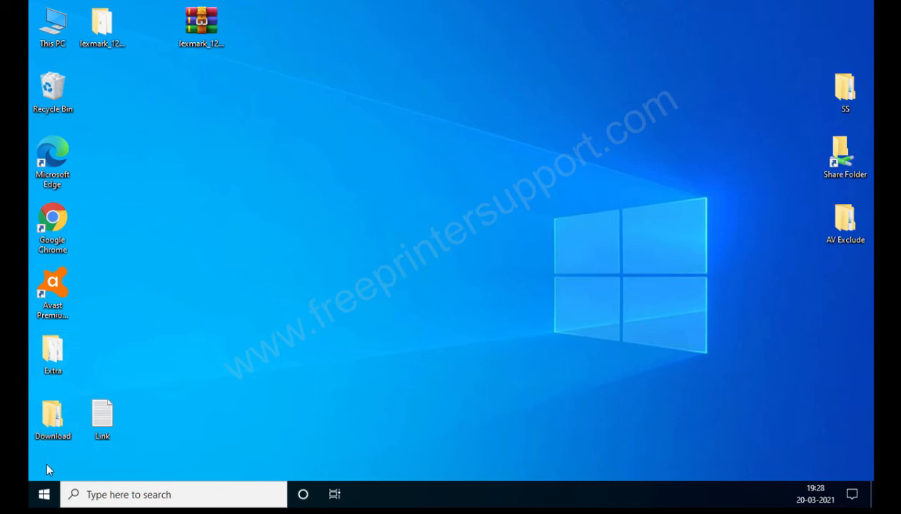
Open the Printers & scanners page in the Windows device settings.
{"action": "left_click", "coordinate": [44, 492]}
{"action": "left_click", "coordinate": [43, 494]}
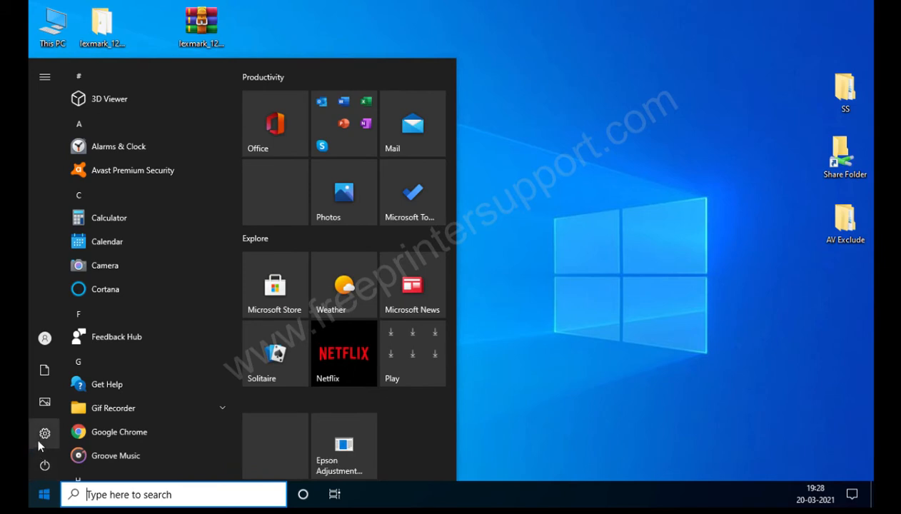
{"action": "mouse_move", "coordinate": [44, 437]}
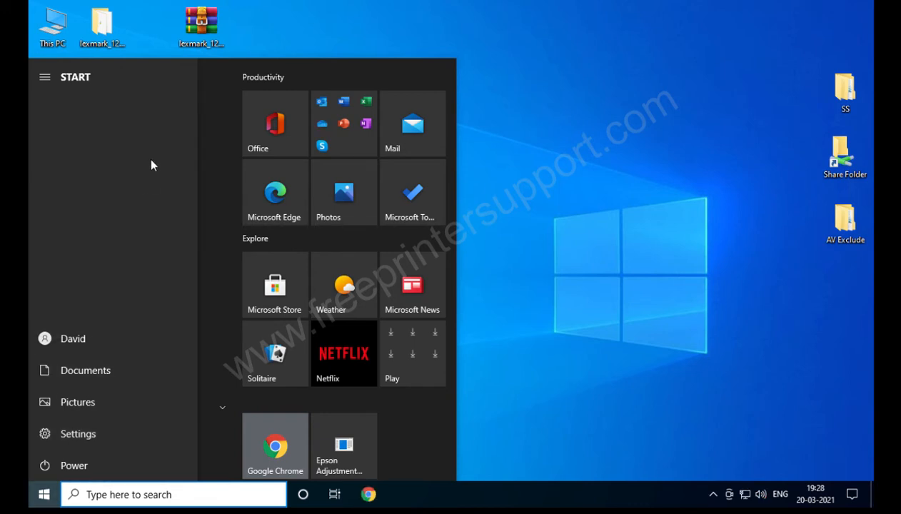
{"action": "left_click", "coordinate": [83, 436]}
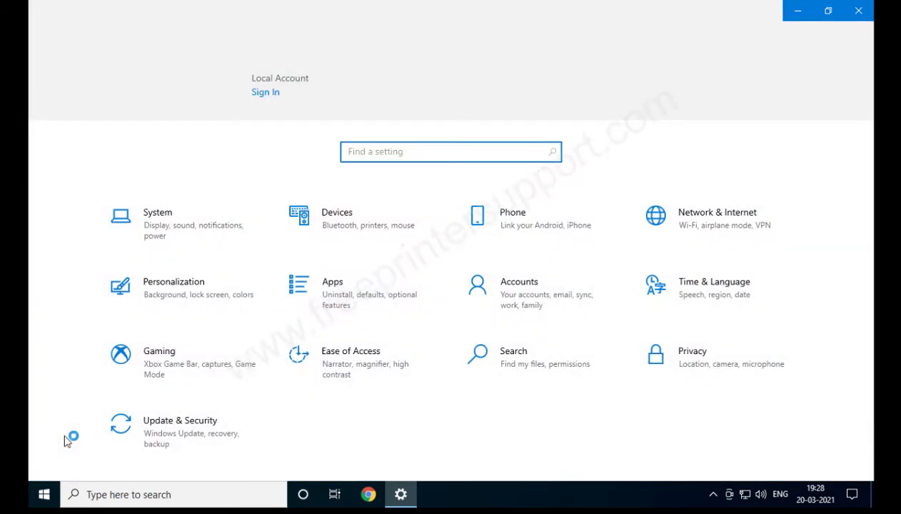
{"action": "left_click", "coordinate": [331, 233]}
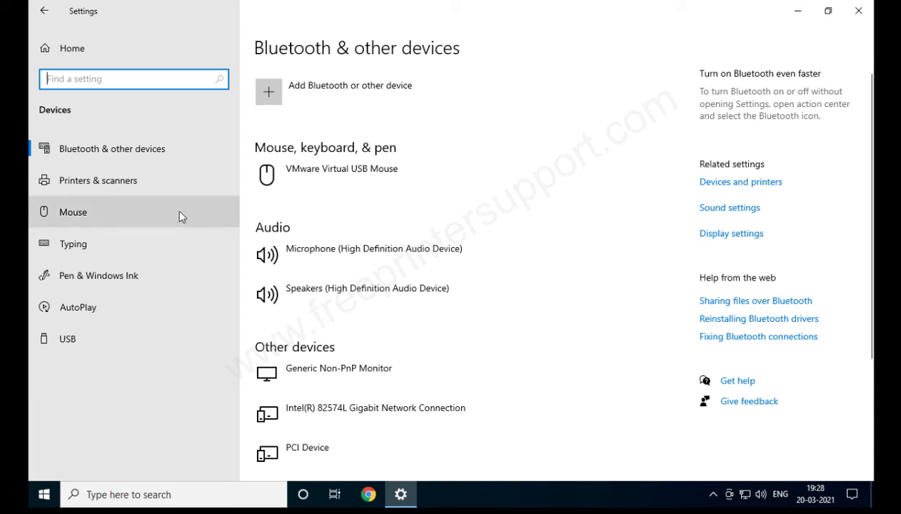
{"action": "left_click", "coordinate": [131, 178]}
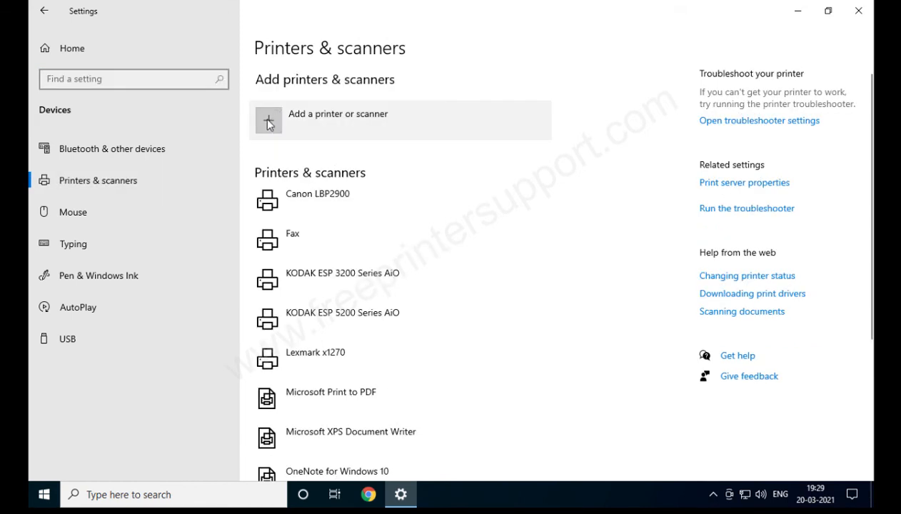
{"action": "left_click", "coordinate": [114, 188]}
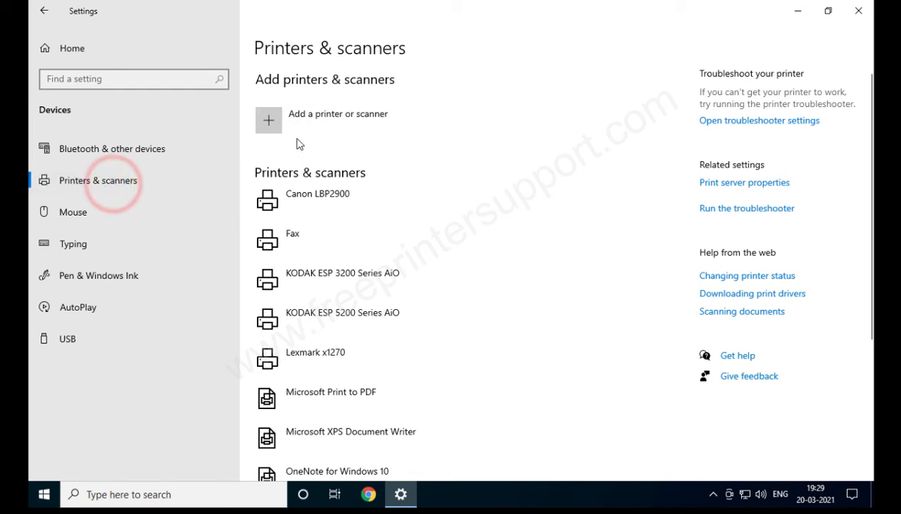
Start adding a printer that isn't listed, choosing to add a local printer or network printer with manual settings.
{"action": "left_click", "coordinate": [273, 122]}
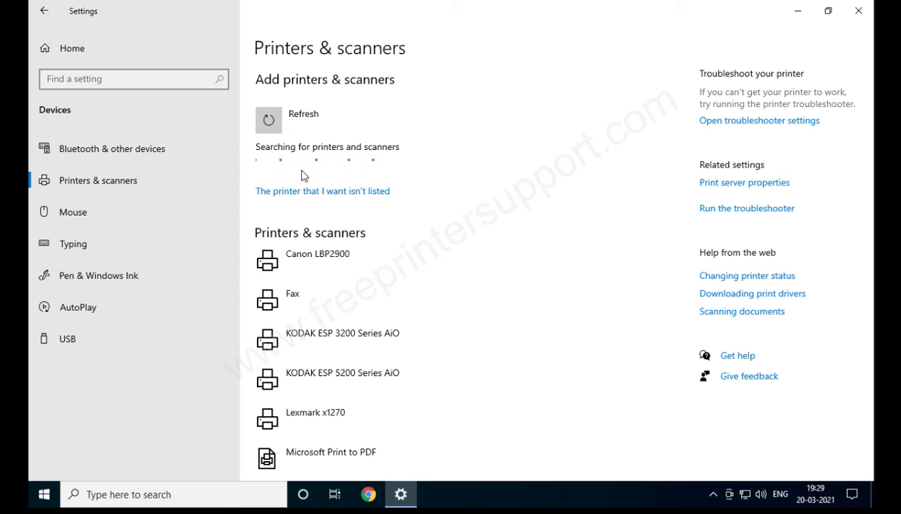
{"action": "left_click", "coordinate": [299, 195]}
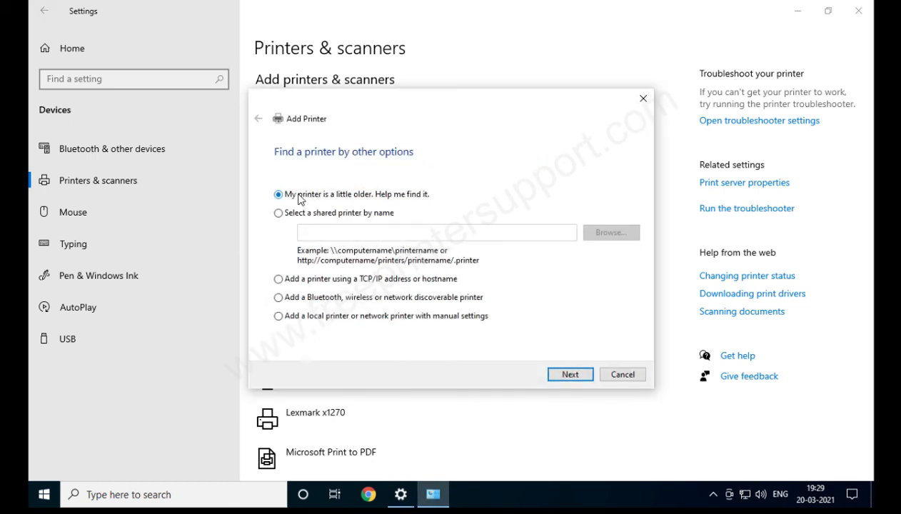
{"action": "left_click", "coordinate": [329, 316]}
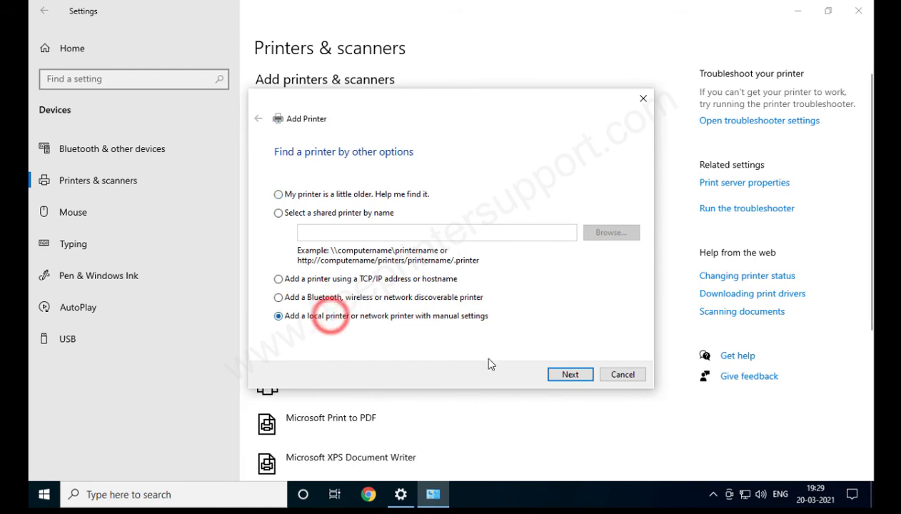
{"action": "left_click", "coordinate": [560, 373]}
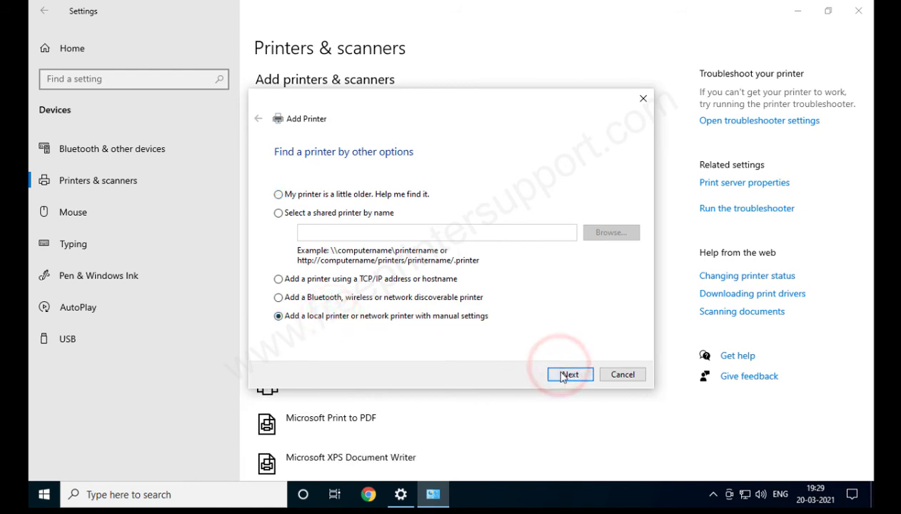
{"action": "left_click", "coordinate": [562, 375]}
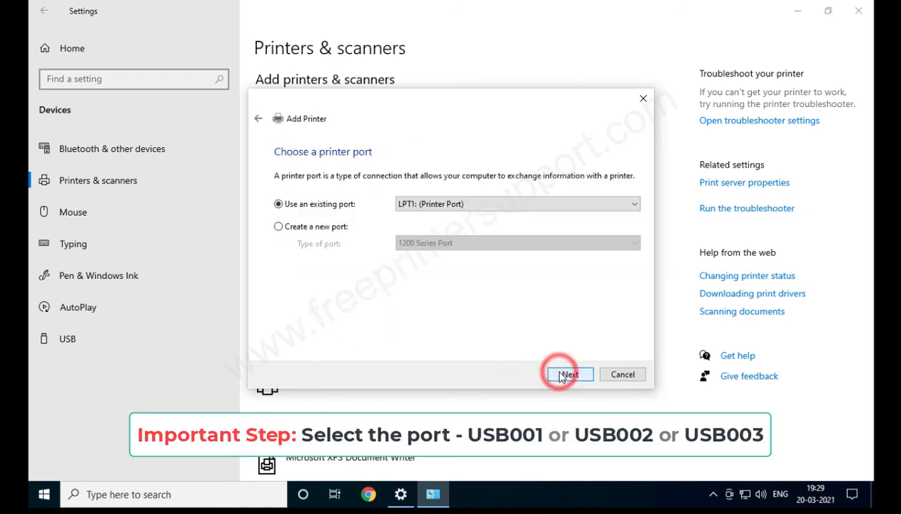
Choose an existing USB port for the new printer and continue to the driver selection.
{"action": "left_click", "coordinate": [432, 204]}
{"action": "left_click", "coordinate": [448, 326]}
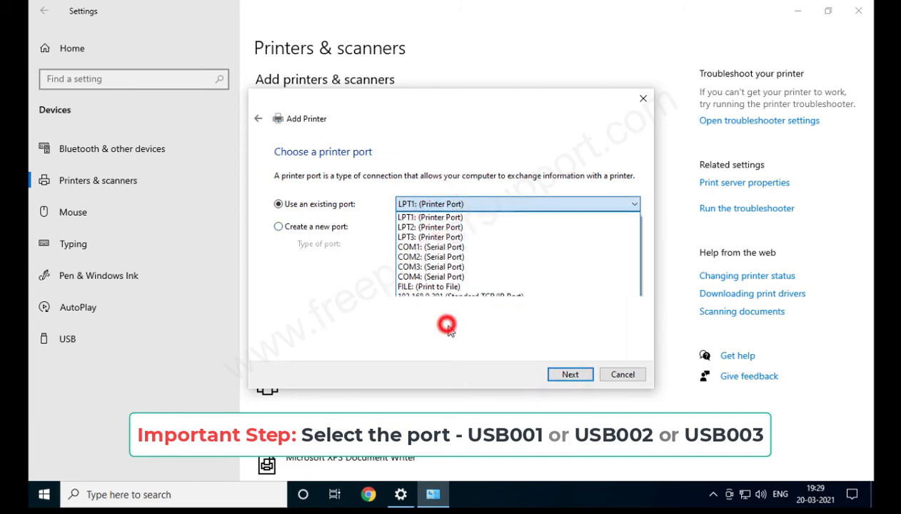
{"action": "left_click", "coordinate": [557, 374]}
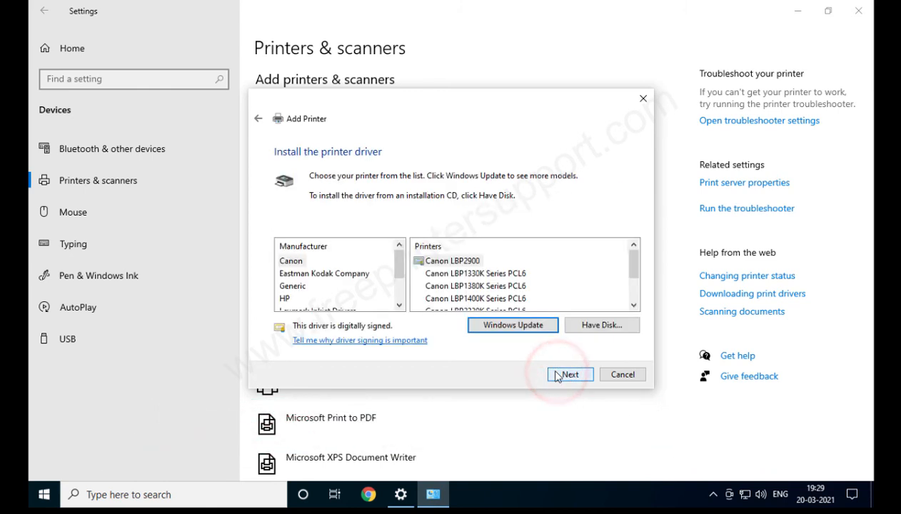
Load the LXCZprc driver file from the lexmark_1200_print_driver folder as the installation disk, and select the Lexmark 1200 Series printer.
{"action": "left_click", "coordinate": [599, 326]}
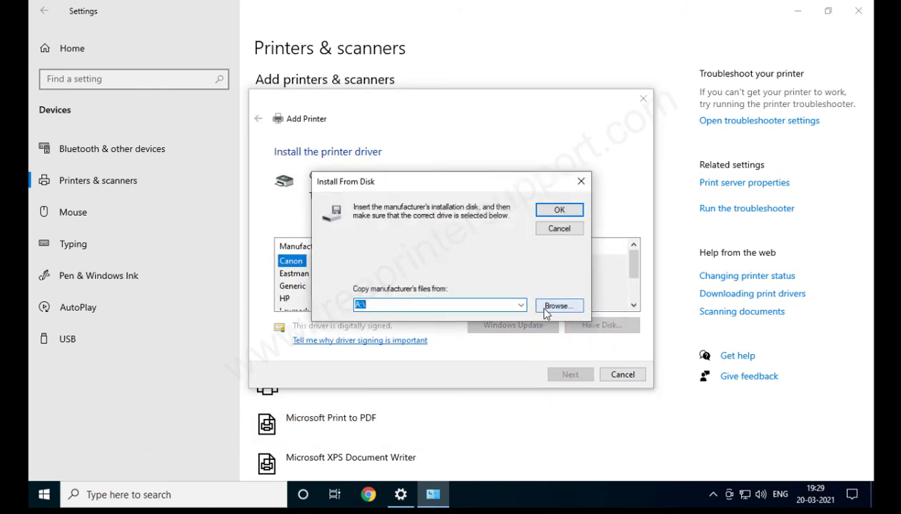
{"action": "left_click", "coordinate": [544, 305]}
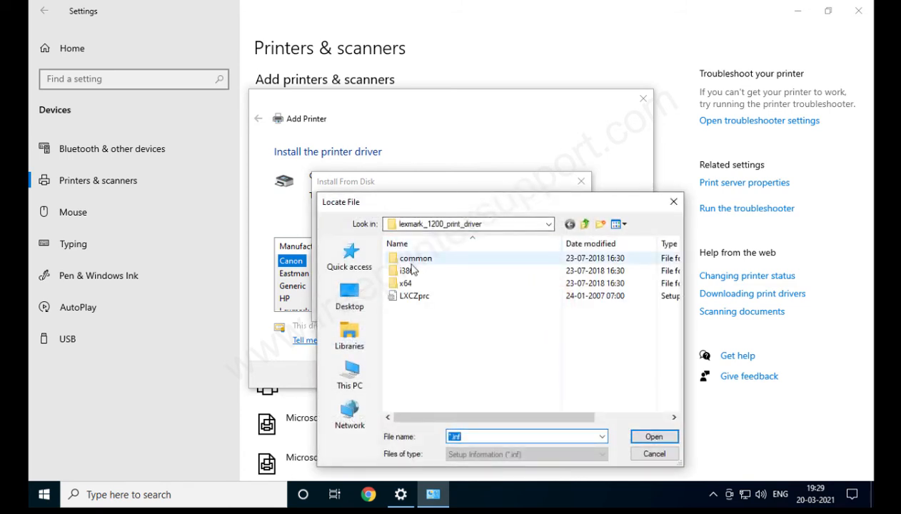
{"action": "left_click", "coordinate": [413, 296]}
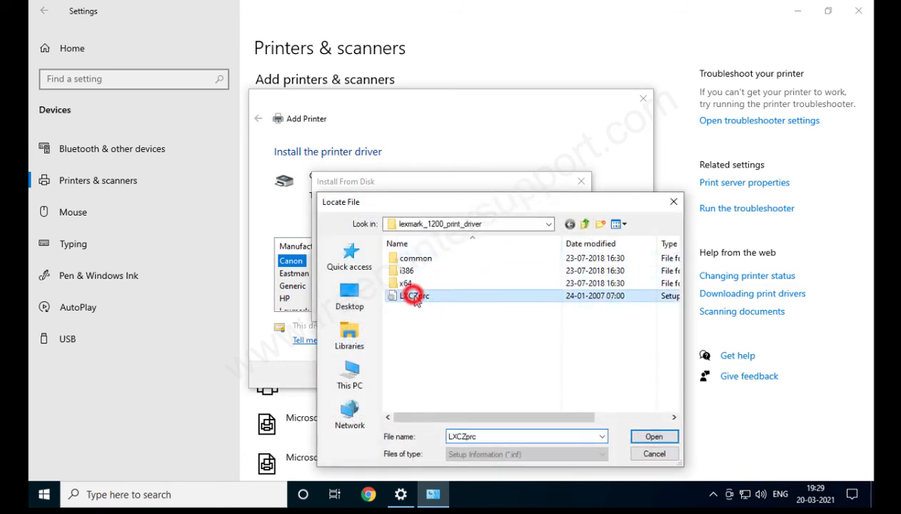
{"action": "left_click", "coordinate": [653, 436]}
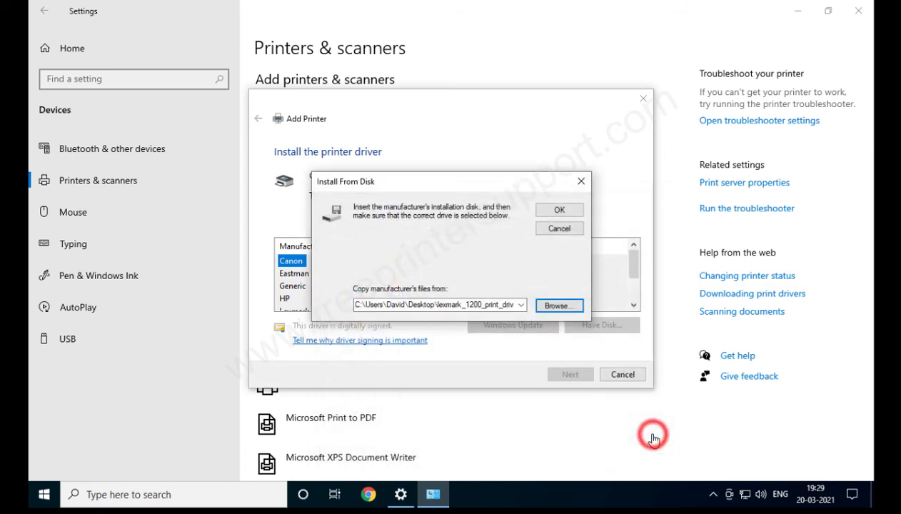
{"action": "left_click", "coordinate": [559, 209]}
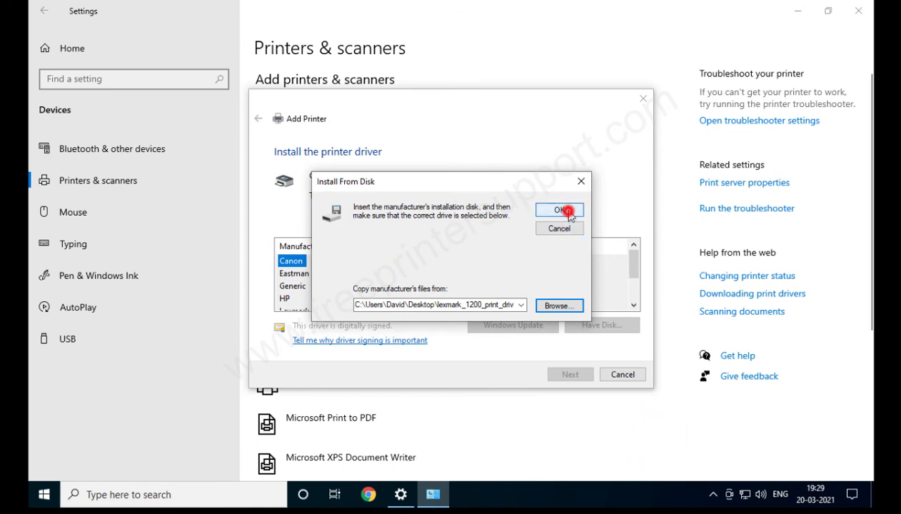
{"action": "left_click", "coordinate": [289, 261]}
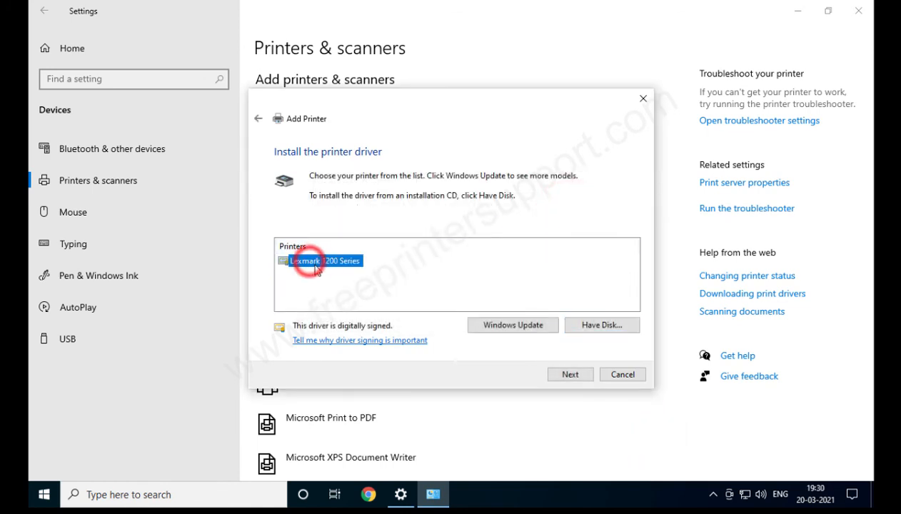
Accept the Lexmark 1200 Series driver selection and choose to replace the currently installed driver.
{"action": "left_click", "coordinate": [577, 376]}
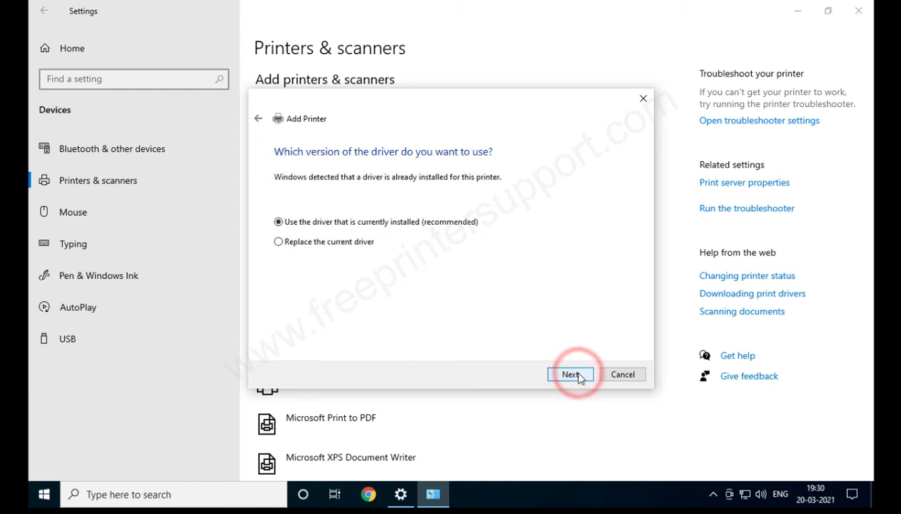
{"action": "left_click", "coordinate": [321, 242]}
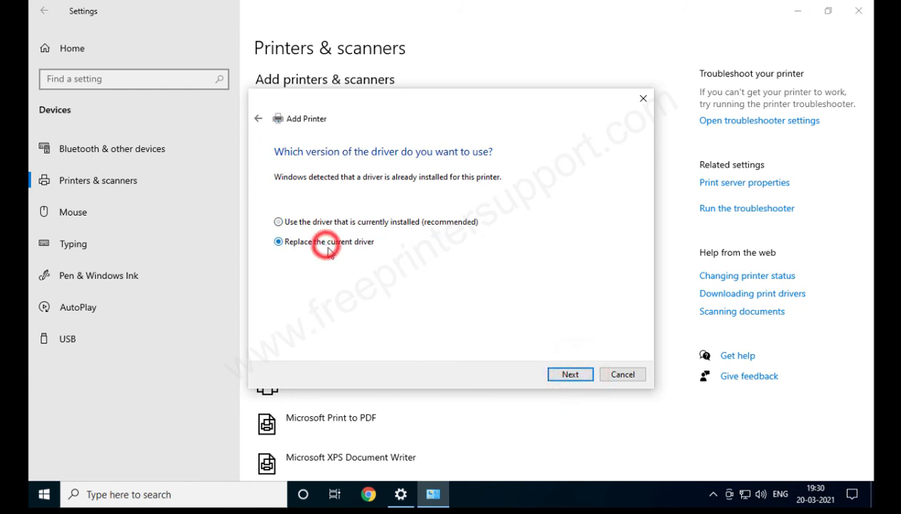
{"action": "left_click", "coordinate": [573, 374]}
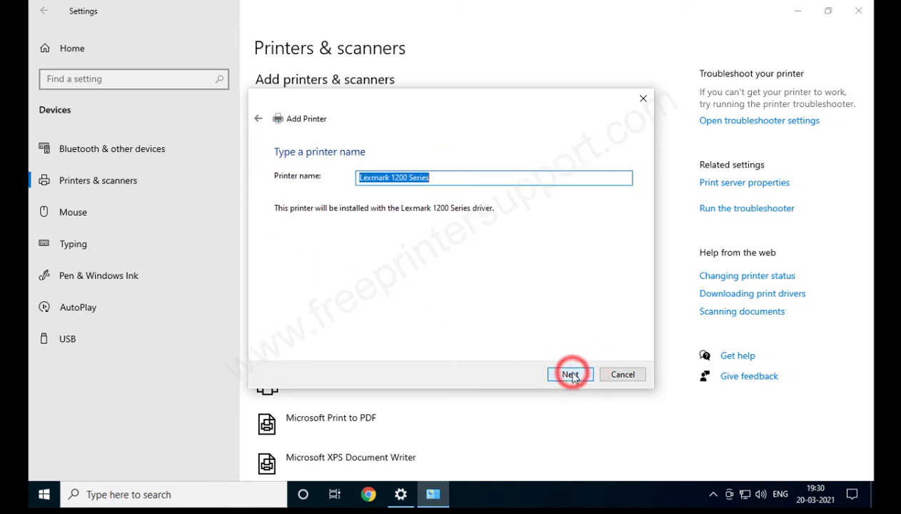
Finish adding the printer under the name Lexmark 1200 Series, without sharing it on the network or printing a test page.
{"action": "left_click", "coordinate": [570, 375]}
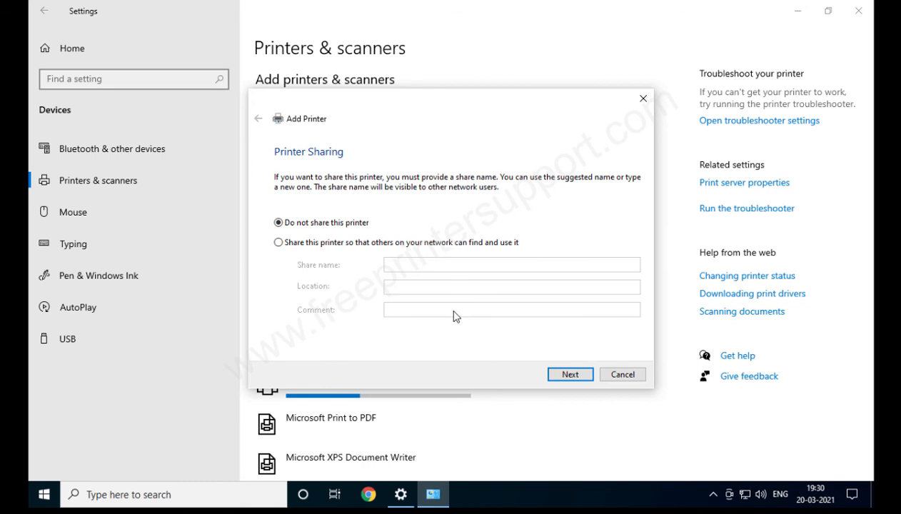
{"action": "left_click", "coordinate": [559, 384]}
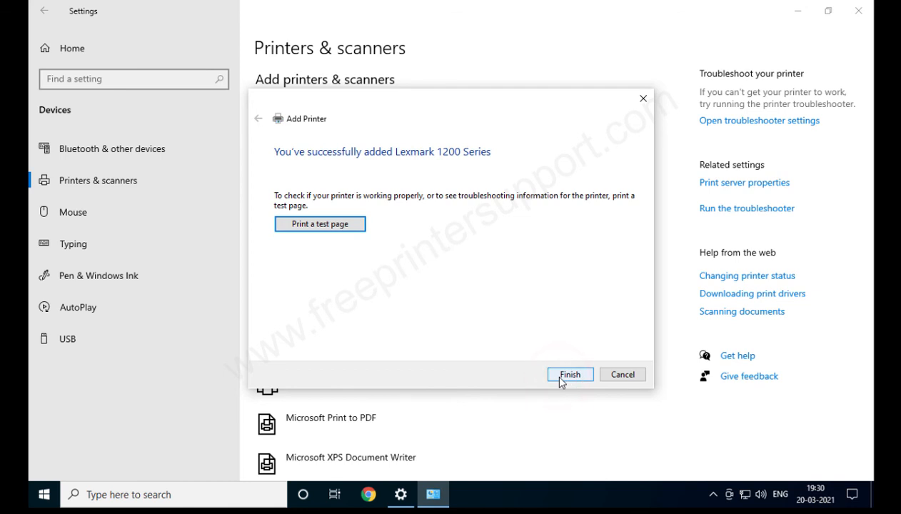
{"action": "left_click", "coordinate": [561, 382]}
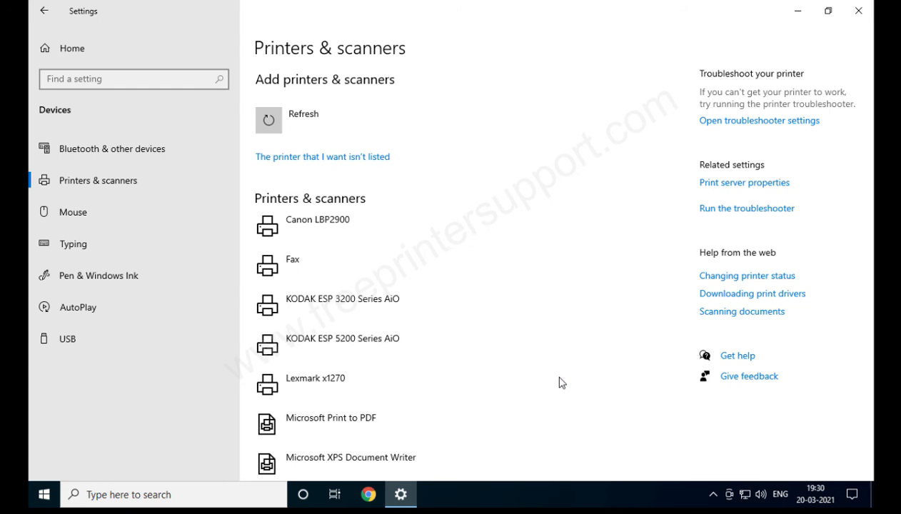
Look through the installed printers and expand the Lexmark x1270 entry to view its options.
{"action": "scroll", "coordinate": [357, 256], "scroll_direction": "down", "scroll_amount": 3}
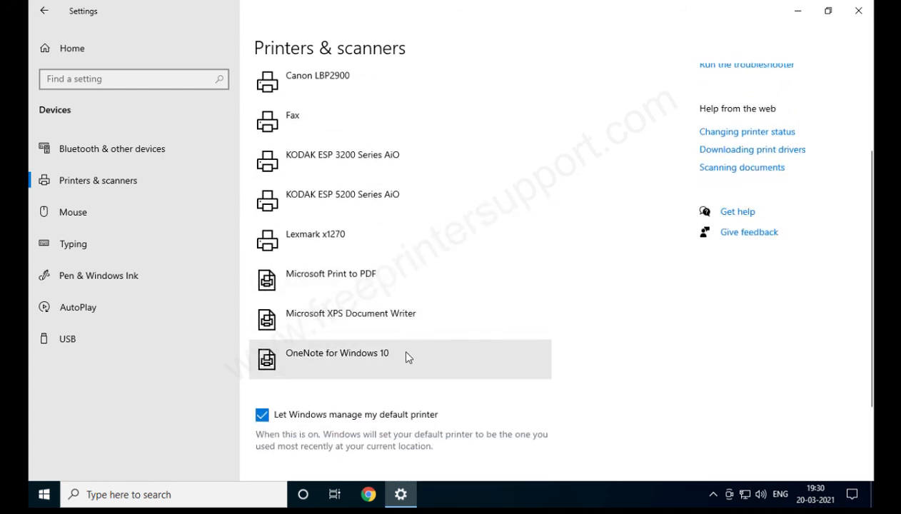
{"action": "scroll", "coordinate": [392, 376], "scroll_direction": "down", "scroll_amount": 2}
{"action": "scroll", "coordinate": [391, 376], "scroll_direction": "up", "scroll_amount": 3}
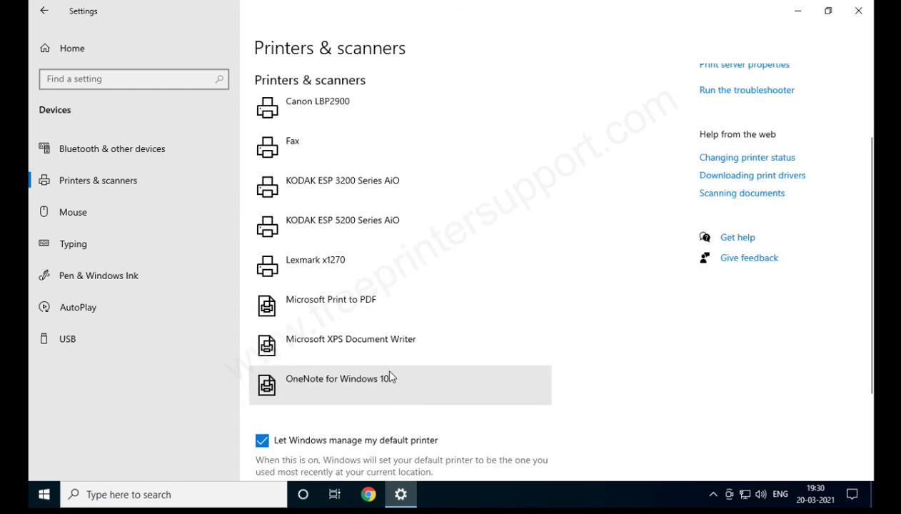
{"action": "scroll", "coordinate": [374, 296], "scroll_direction": "up", "scroll_amount": 2}
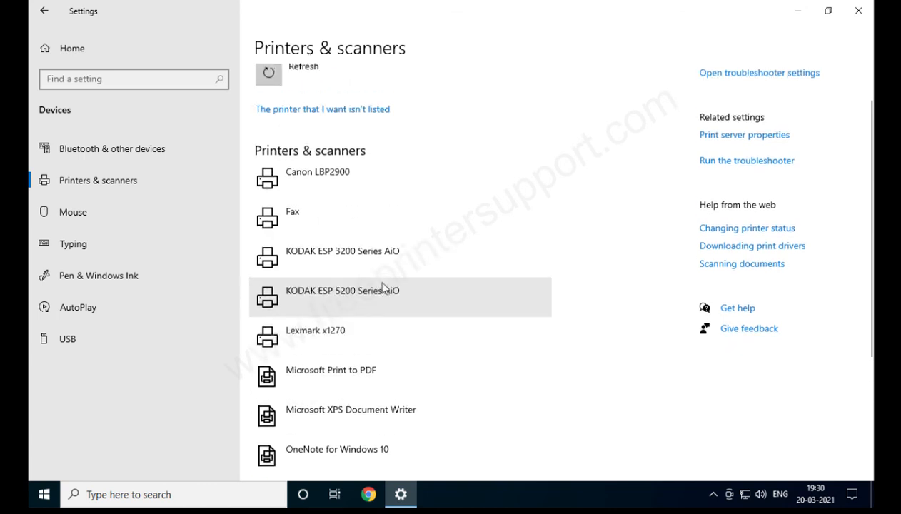
{"action": "left_click", "coordinate": [369, 342]}
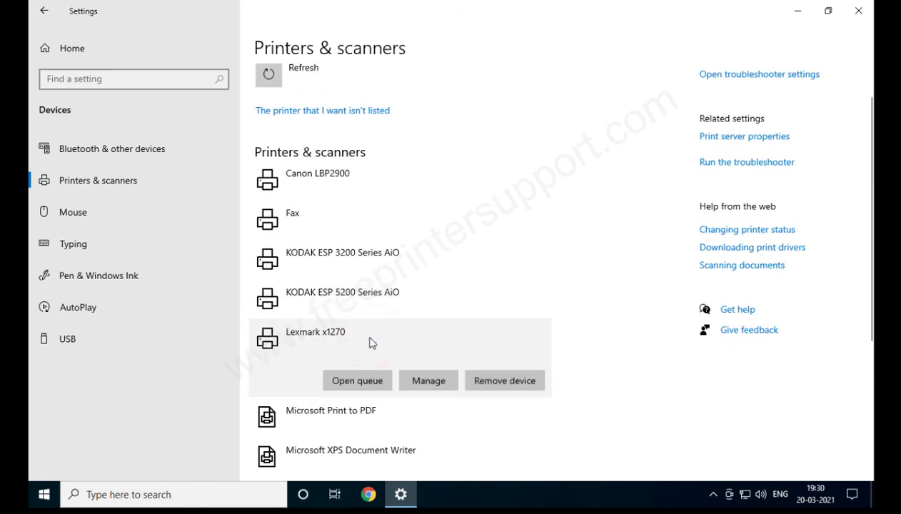